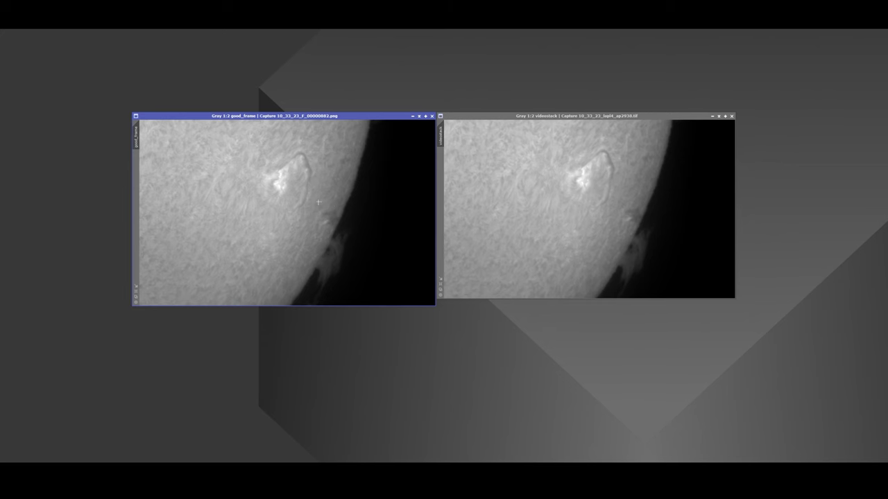
Move the raw good_frame window up and left, enlarge it, and zoom in
left_click_drag(309, 116, 223, 97)
left_click_drag(343, 286, 402, 331)
scroll(290, 222, "up", 2)
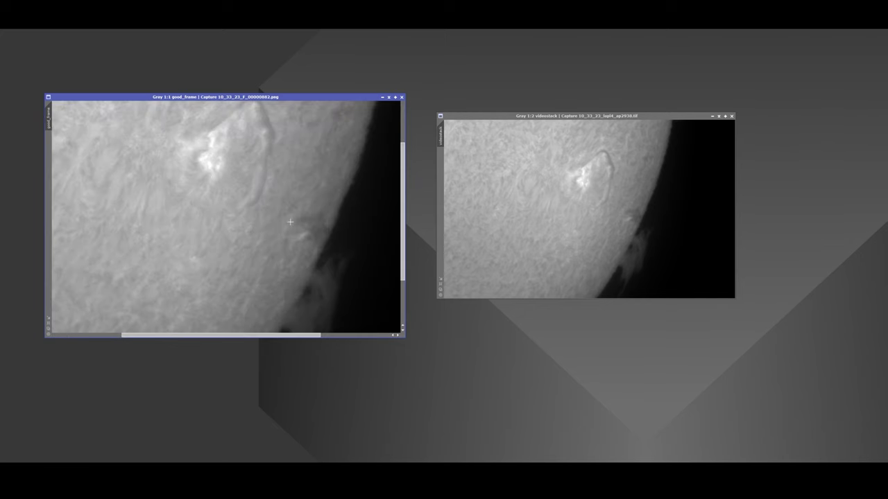
Reposition and enlarge the videostack window, then zoom it between 1:2 and 1:1
left_click(484, 144)
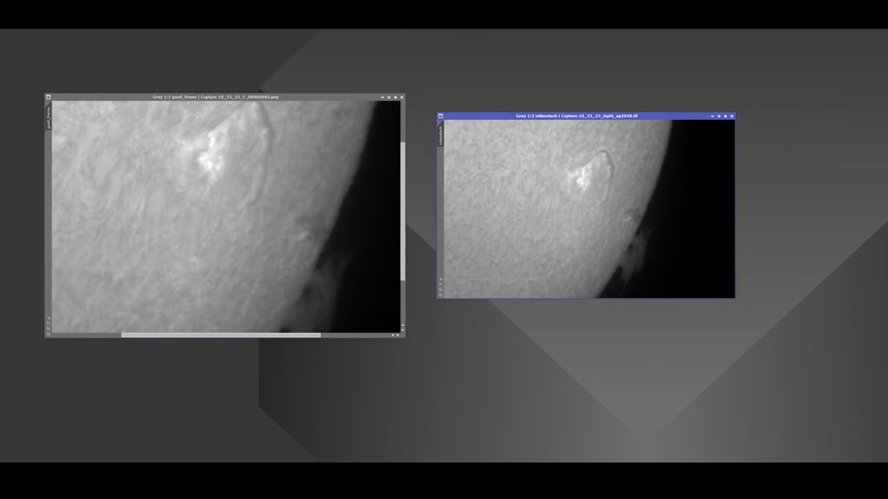
left_click_drag(458, 116, 428, 98)
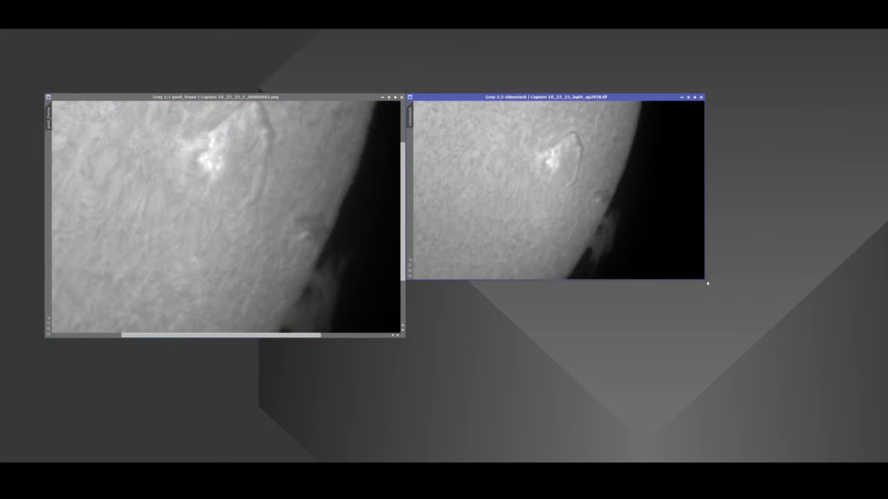
left_click_drag(704, 279, 774, 336)
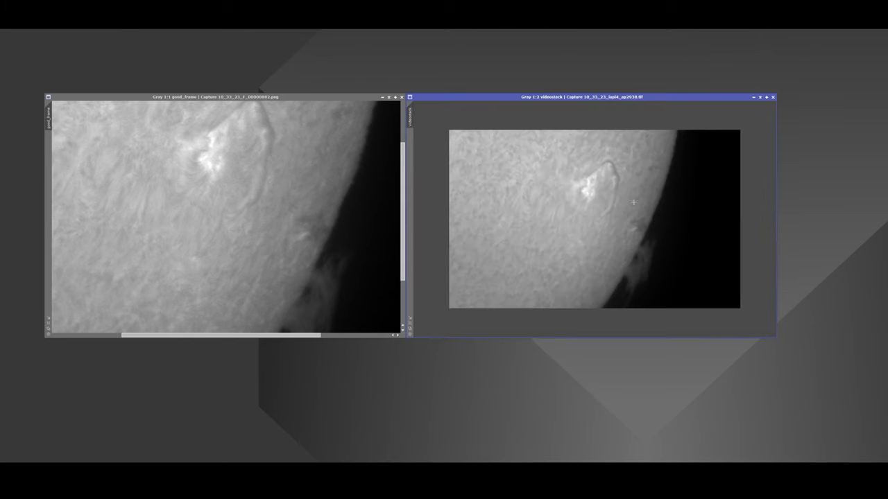
scroll(626, 196, "up", 1)
scroll(640, 192, "down", 1)
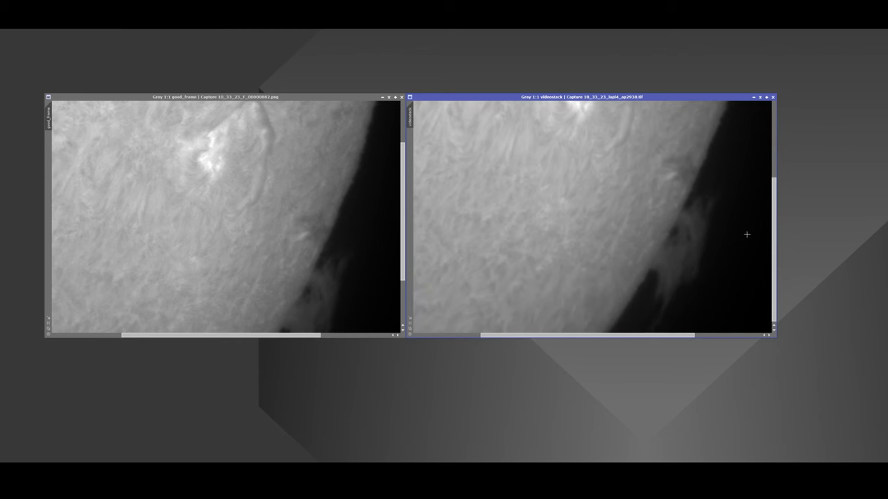
left_click_drag(778, 229, 767, 208)
scroll(766, 191, "up", 3)
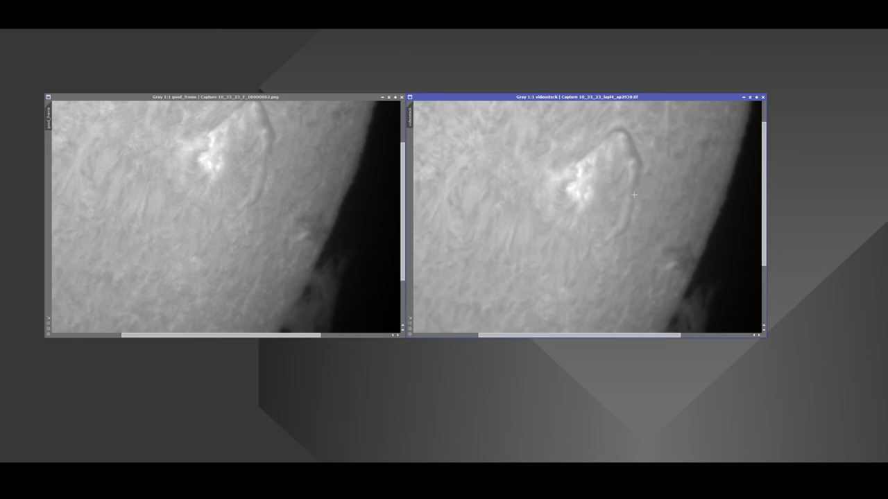
scroll(633, 194, "down", 1)
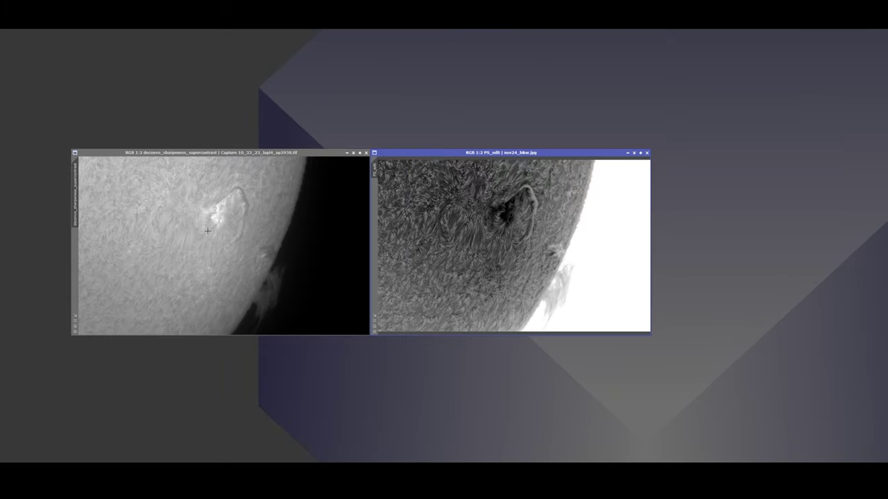
Zoom the sharpened stack to 1:1 and scroll through its detail
left_click(234, 201)
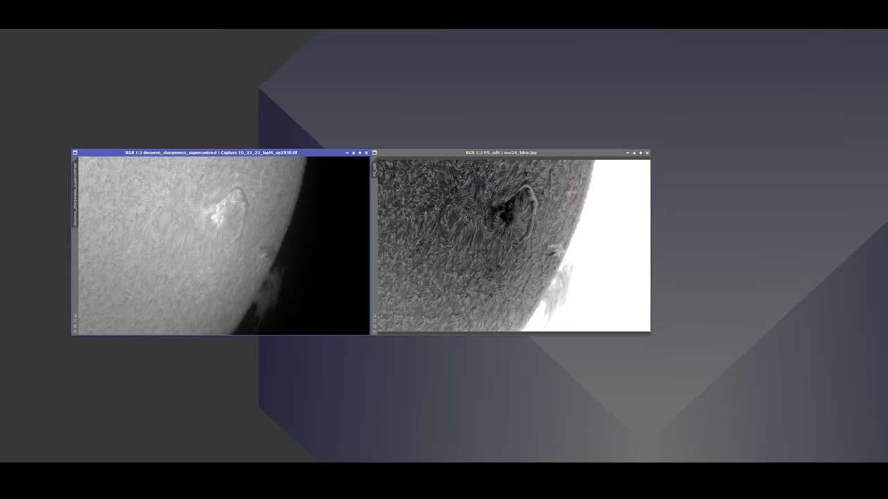
scroll(235, 201, "up", 1)
scroll(345, 226, "down", 1)
scroll(322, 221, "up", 1)
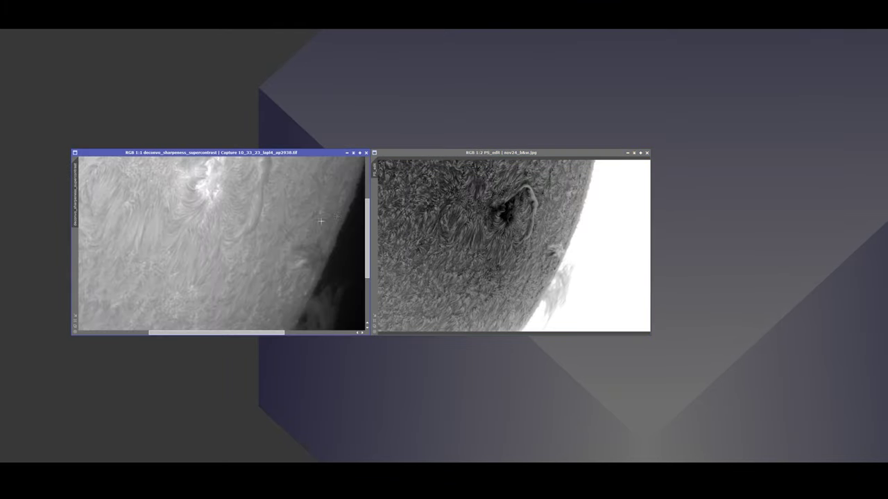
left_click_drag(366, 214, 365, 185)
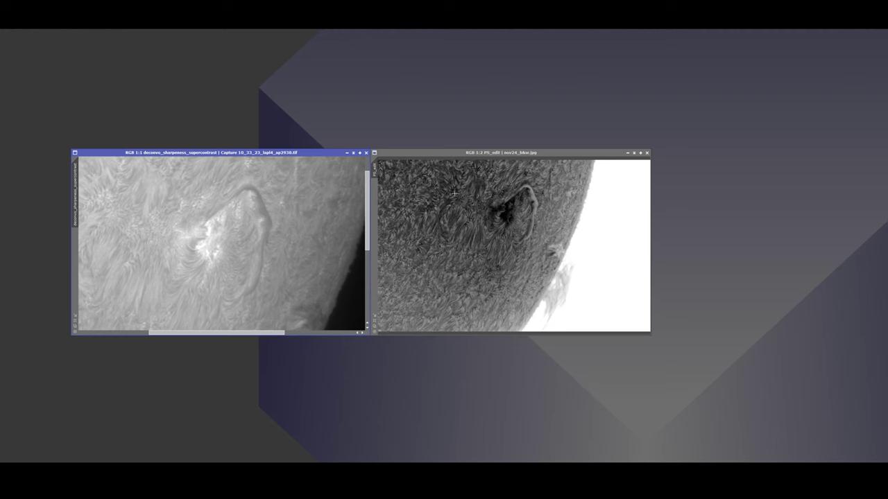
Zoom the inverted PS_edit image in and back out
left_click(539, 197)
scroll(590, 250, "up", 1)
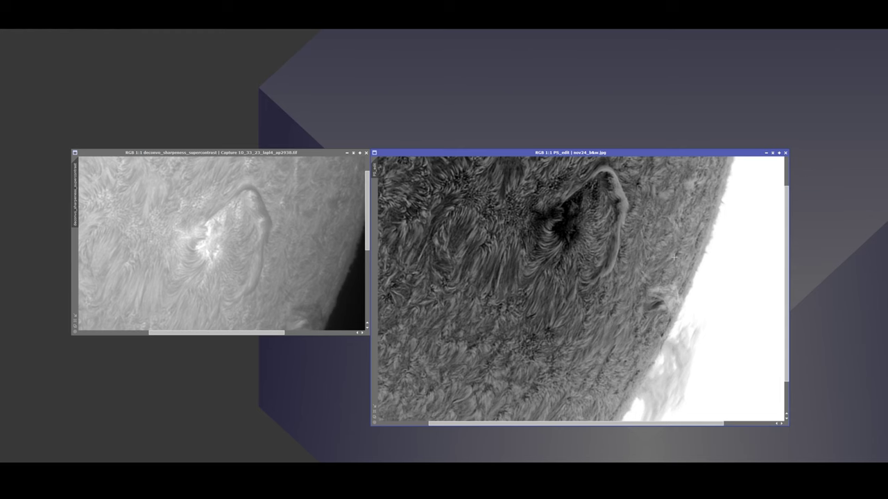
scroll(673, 253, "down", 1)
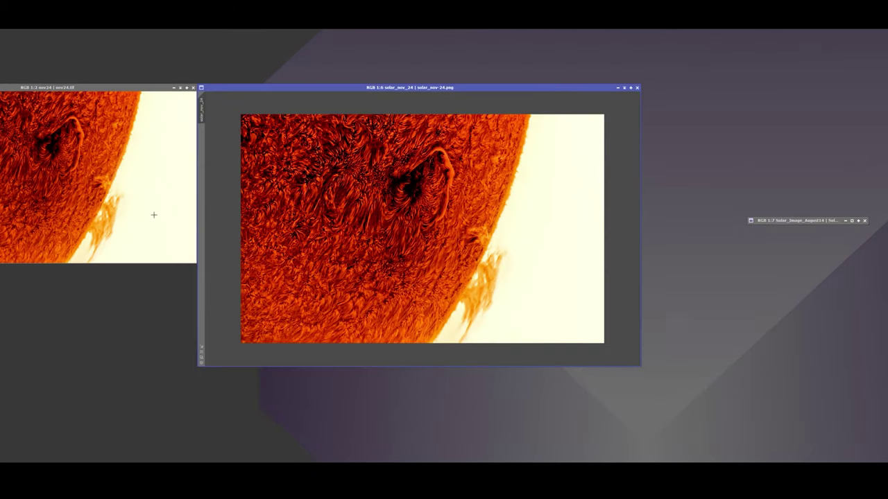
Zoom the orange nov24.tif sunspot image to 2:1 and back out
left_click(115, 212)
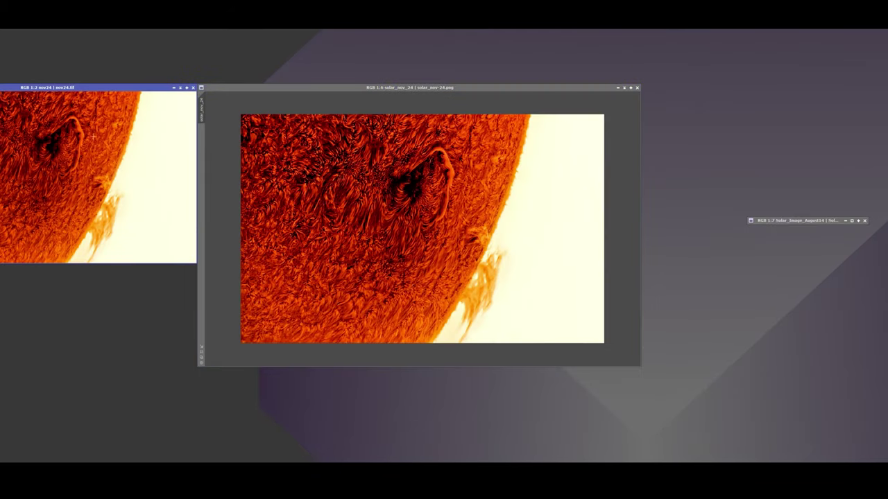
scroll(100, 126, "up", 1)
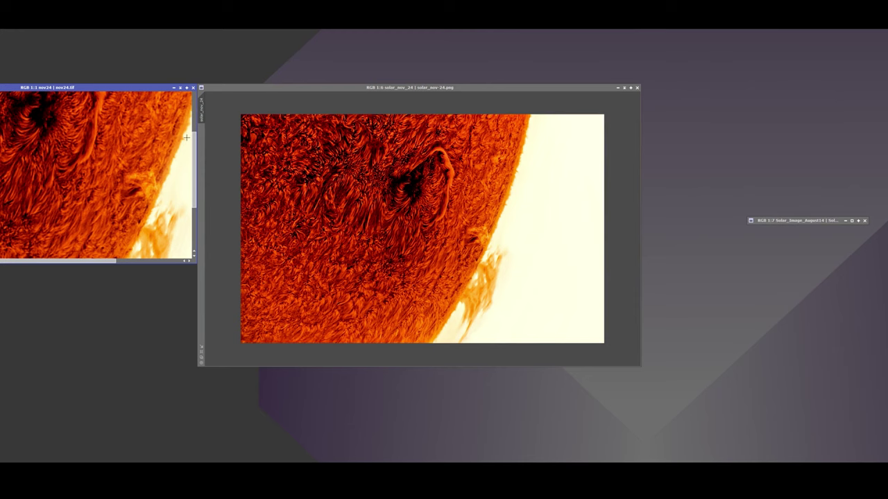
scroll(185, 136, "up", 1)
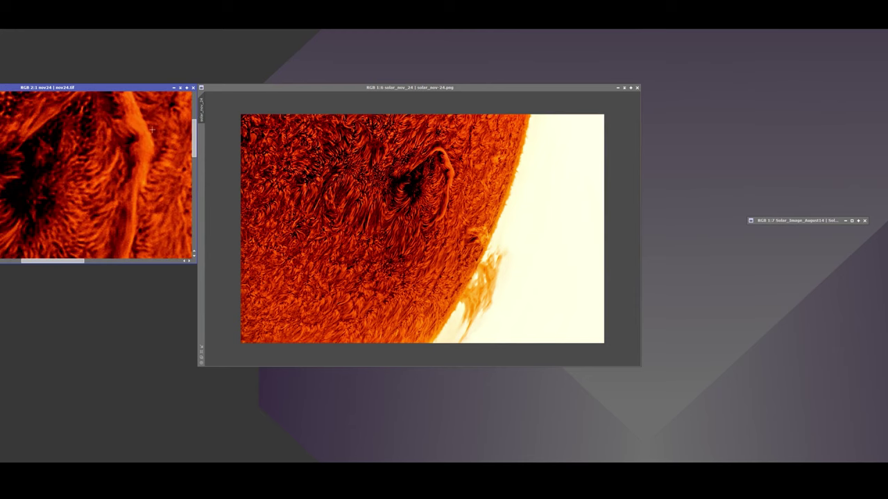
scroll(170, 125, "up", 1)
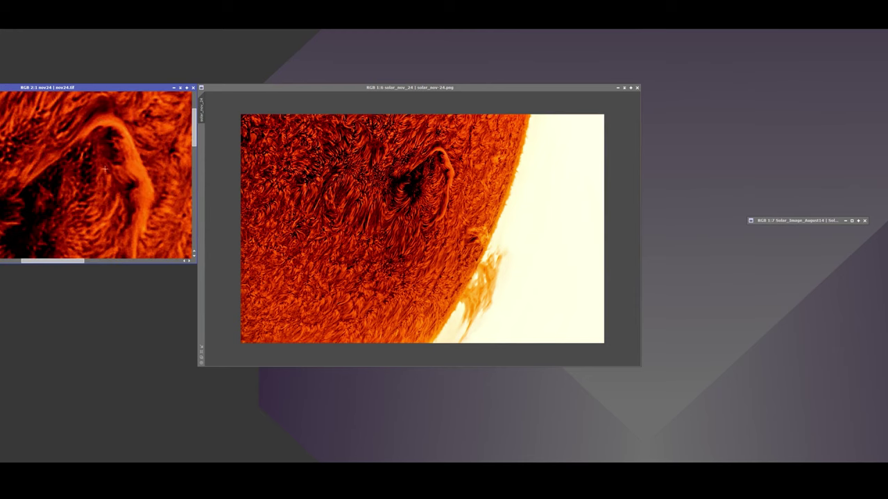
scroll(105, 168, "down", 1)
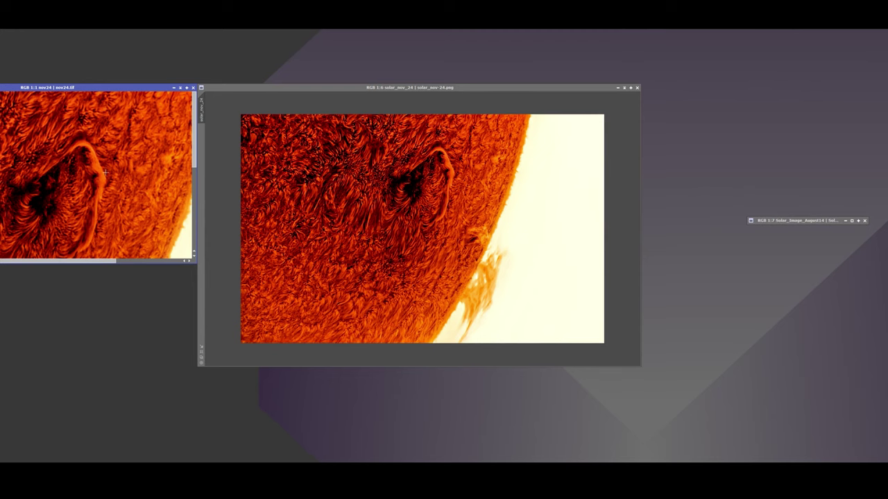
scroll(105, 171, "down", 1)
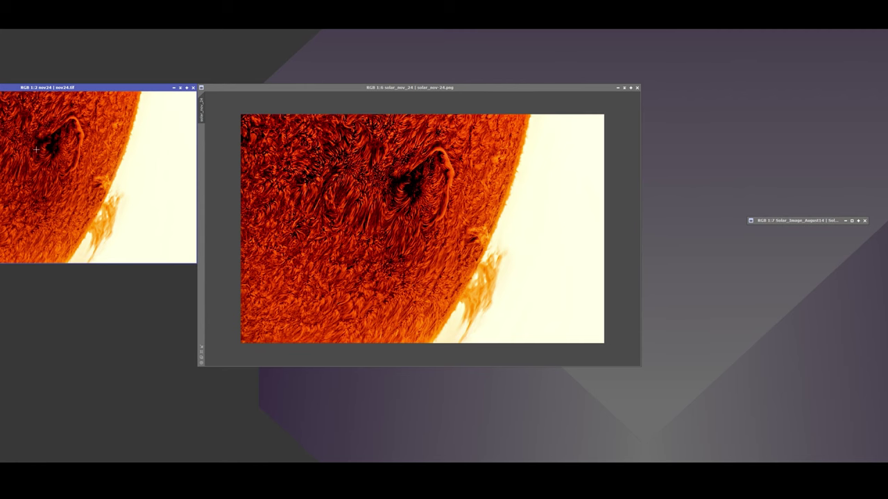
Zoom in on the solar_nov_24 image to inspect its surface texture
left_click(376, 169)
scroll(429, 187, "up", 1)
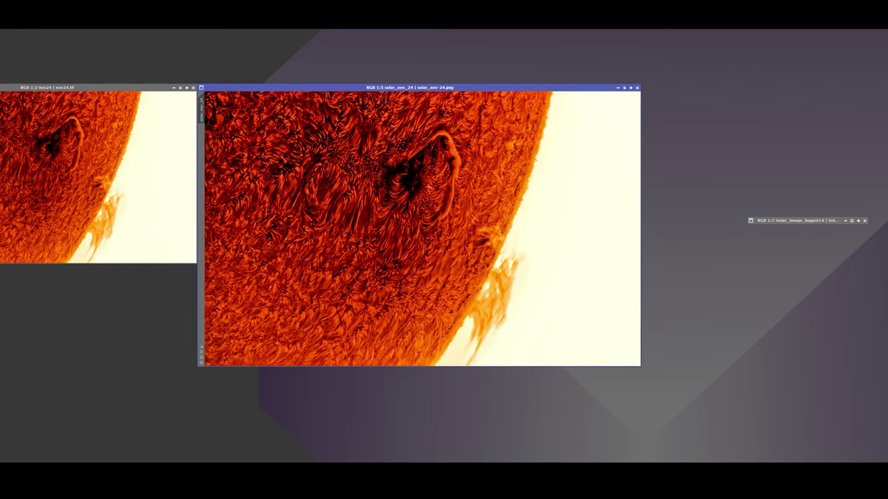
scroll(391, 187, "up", 1)
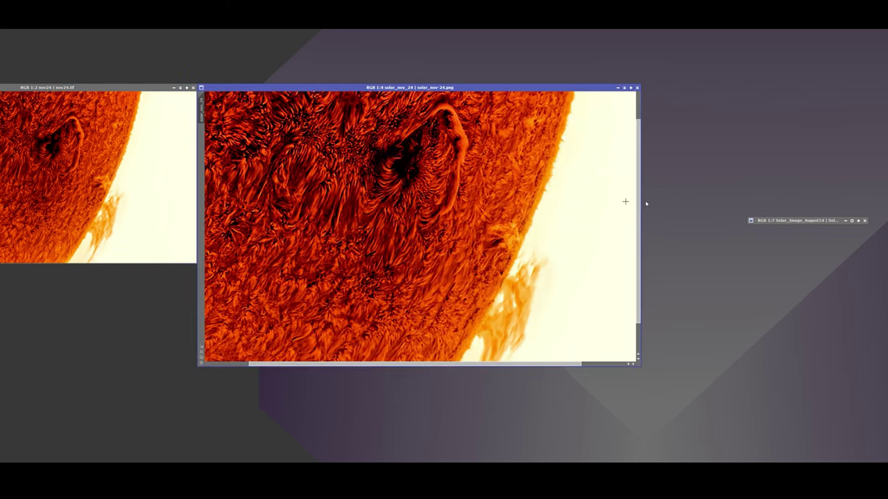
scroll(516, 179, "down", 2)
scroll(516, 179, "up", 1)
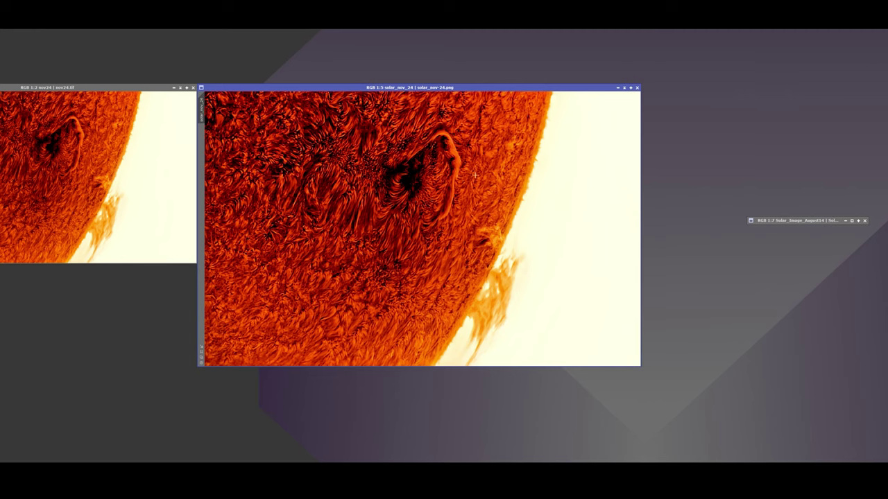
Iconize nov24, move solar_nov_24 left, and enlarge the Solar_Image_August14 window
left_click(181, 88)
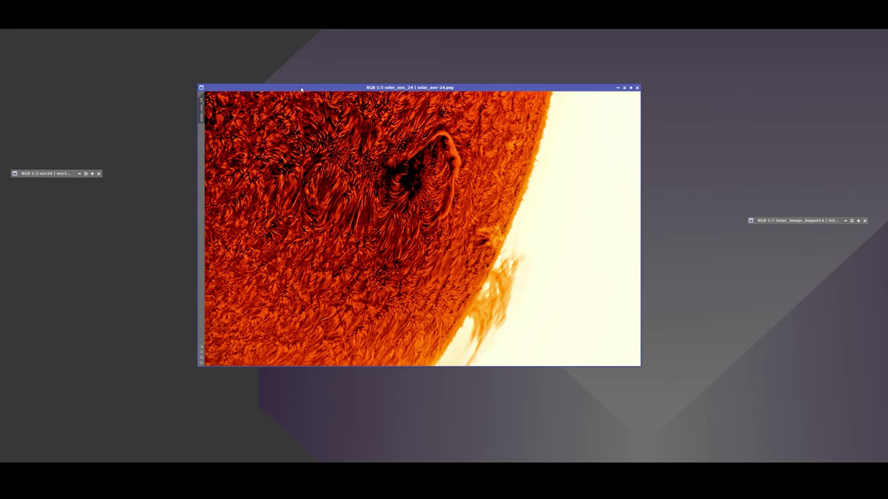
left_click_drag(300, 89, 77, 76)
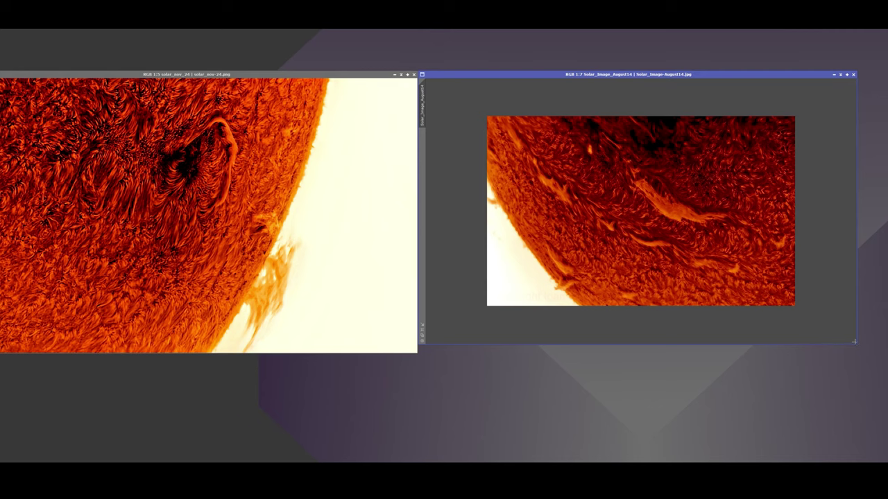
left_click_drag(857, 344, 887, 422)
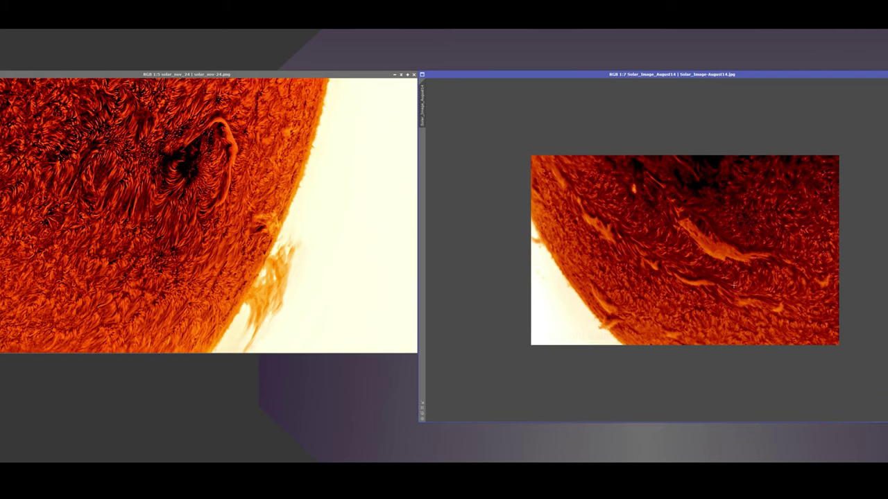
Zoom in and back out on the Solar_Image_August14 filament image
scroll(725, 271, "up", 2)
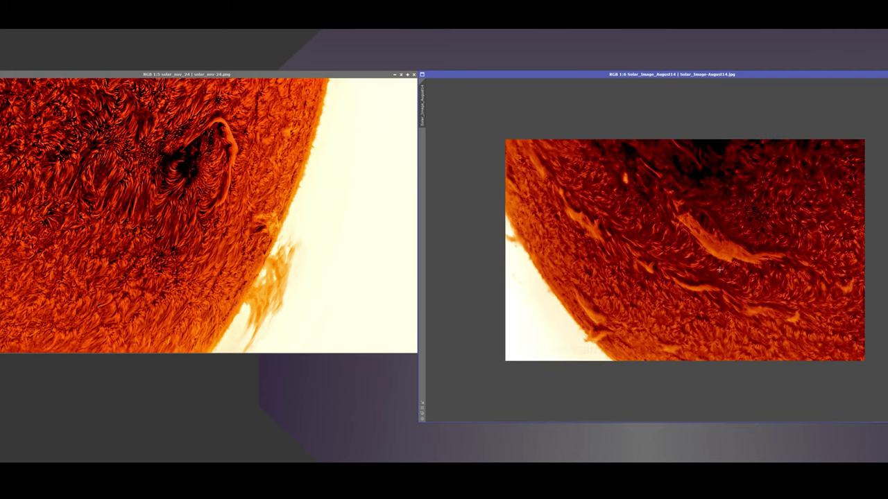
scroll(720, 270, "up", 1)
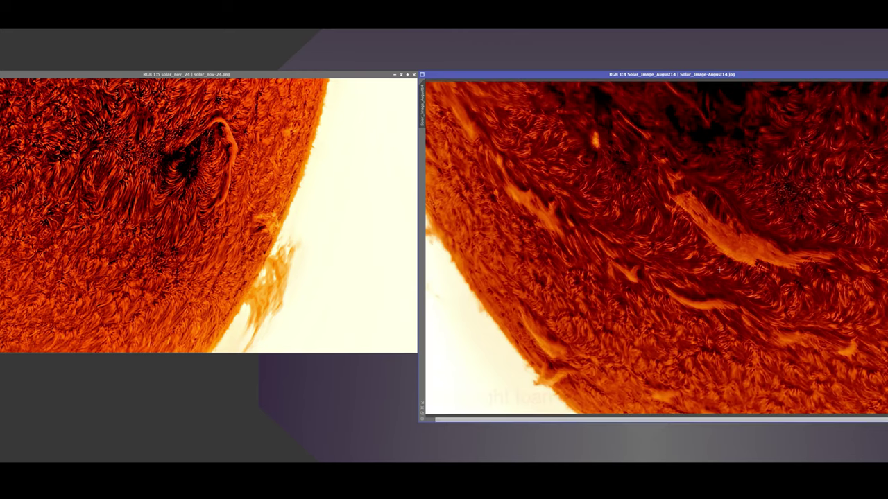
scroll(726, 251, "up", 1)
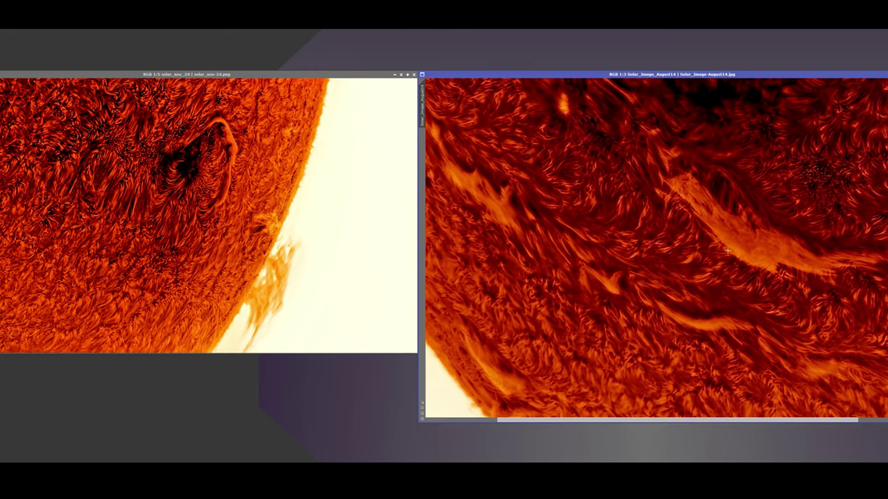
scroll(658, 247, "down", 1)
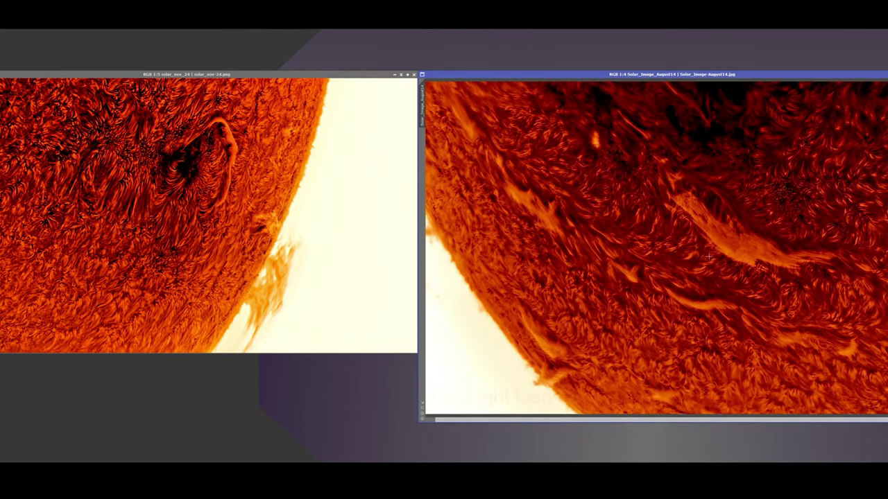
scroll(652, 257, "down", 1)
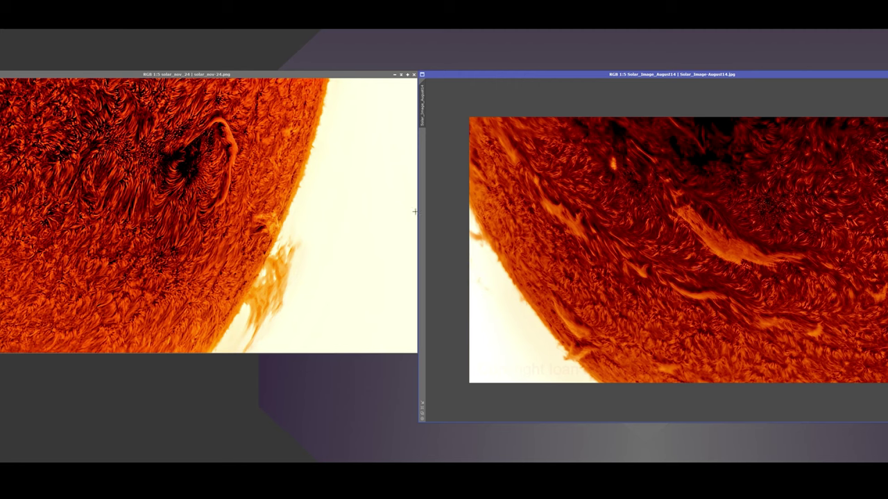
left_click(309, 206)
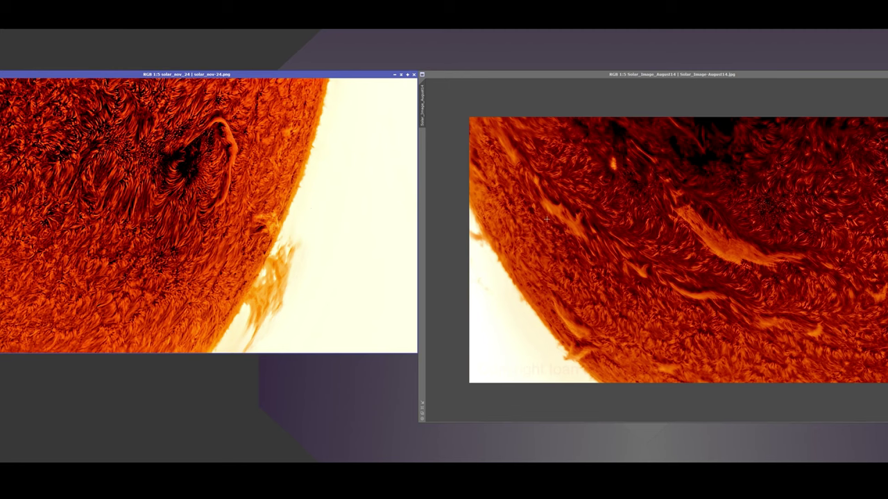
left_click(656, 202)
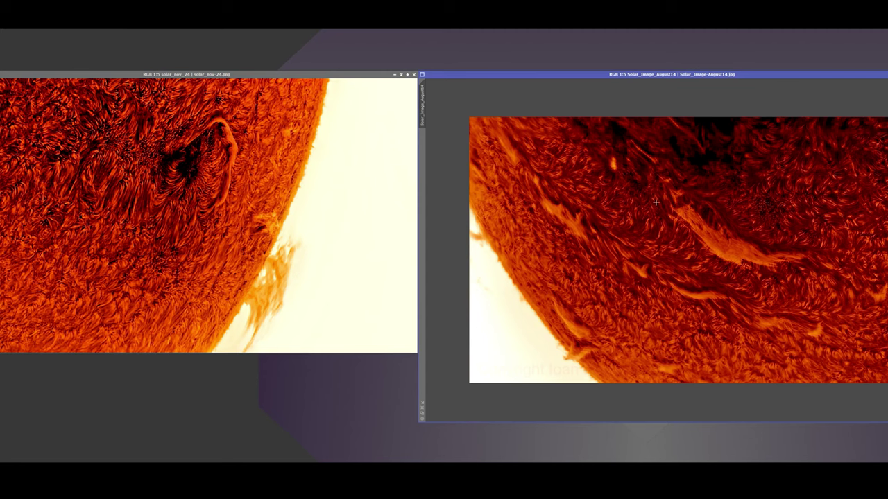